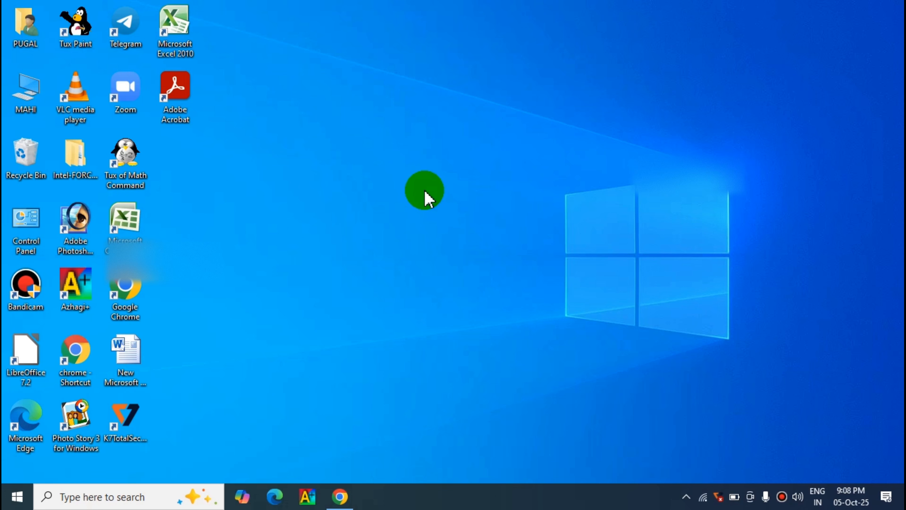
- Switch to the EMIS login page in Chrome, log in with the filled-in credentials and dismiss the NSNOP notice
{"action": "left_click", "coordinate": [341, 497]}
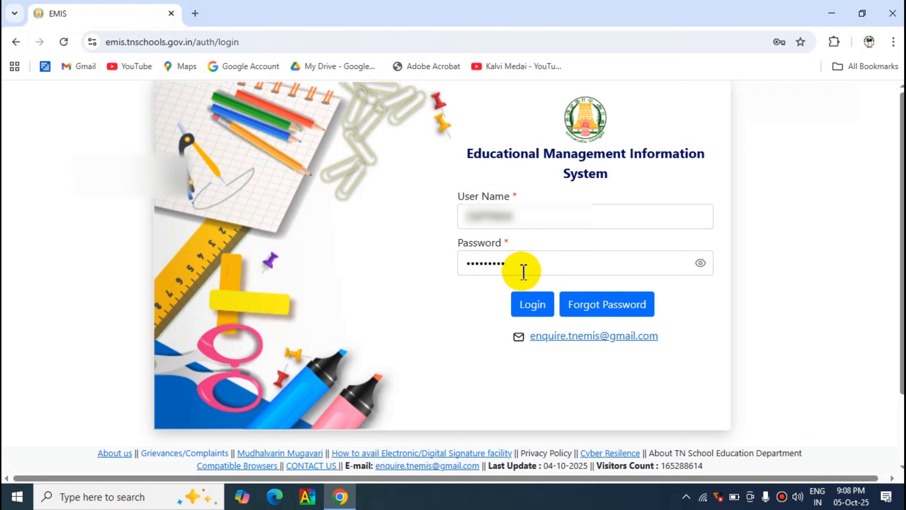
{"action": "left_click", "coordinate": [533, 304]}
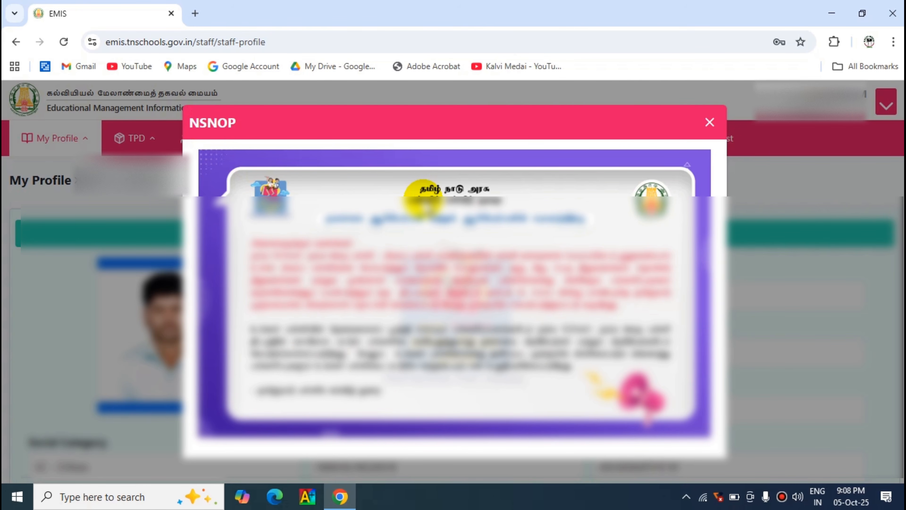
{"action": "left_click", "coordinate": [710, 122]}
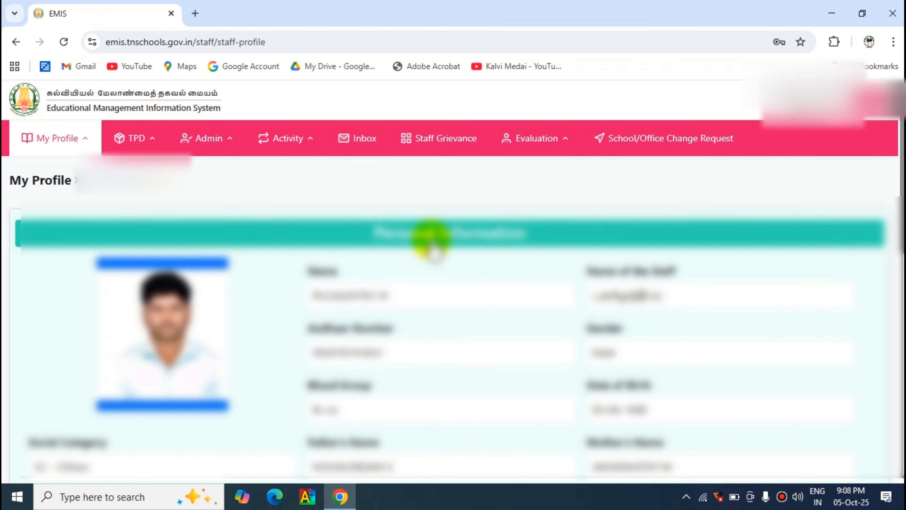
- Open Mark Entry I - X and load the students for academic year 2025-2026, class VII, section A, Quarterly Exam
{"action": "left_click", "coordinate": [282, 141]}
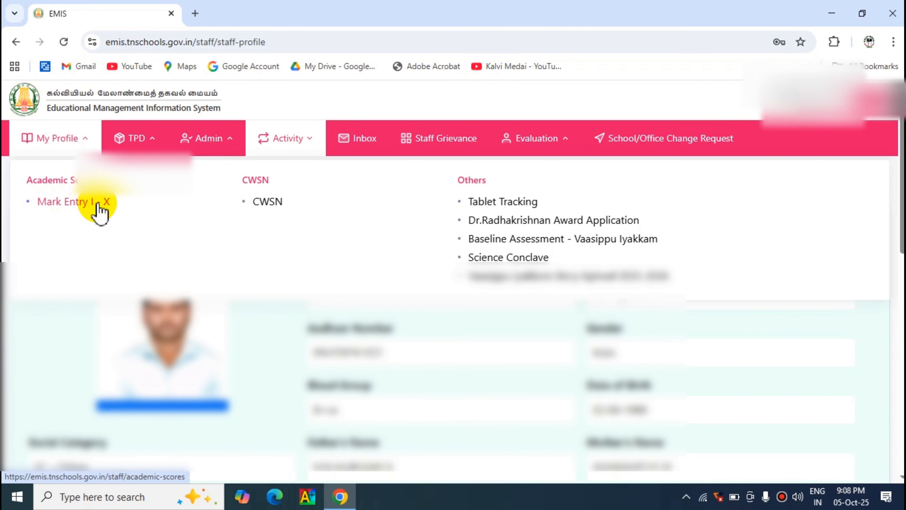
{"action": "left_click", "coordinate": [65, 211]}
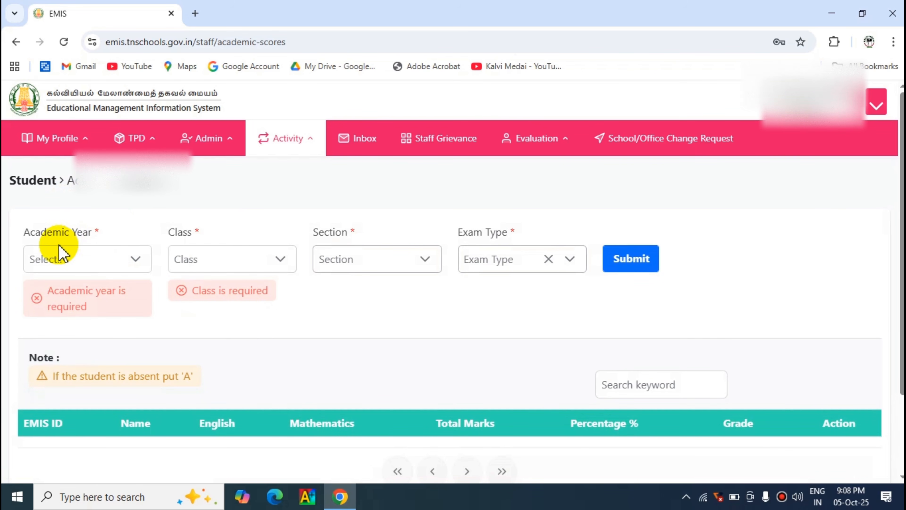
{"action": "left_click", "coordinate": [135, 259]}
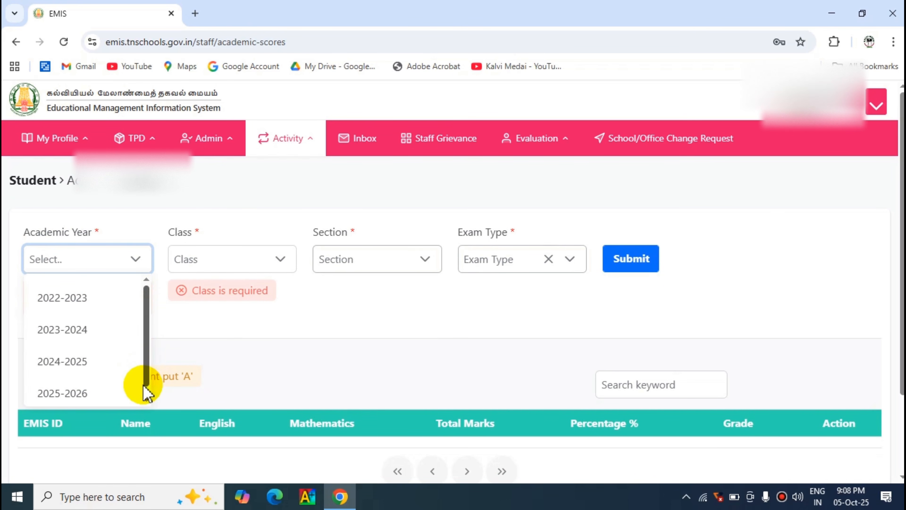
{"action": "left_click", "coordinate": [79, 393]}
{"action": "left_click", "coordinate": [281, 260]}
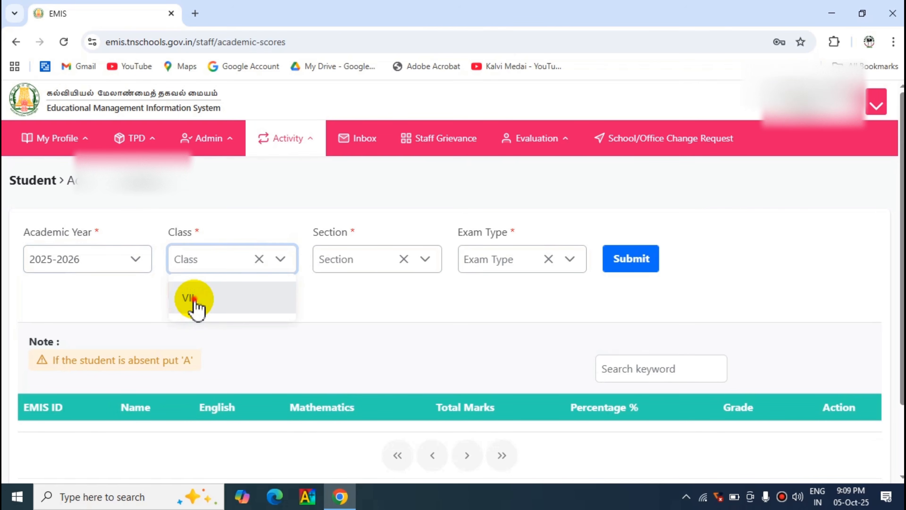
{"action": "left_click", "coordinate": [189, 301]}
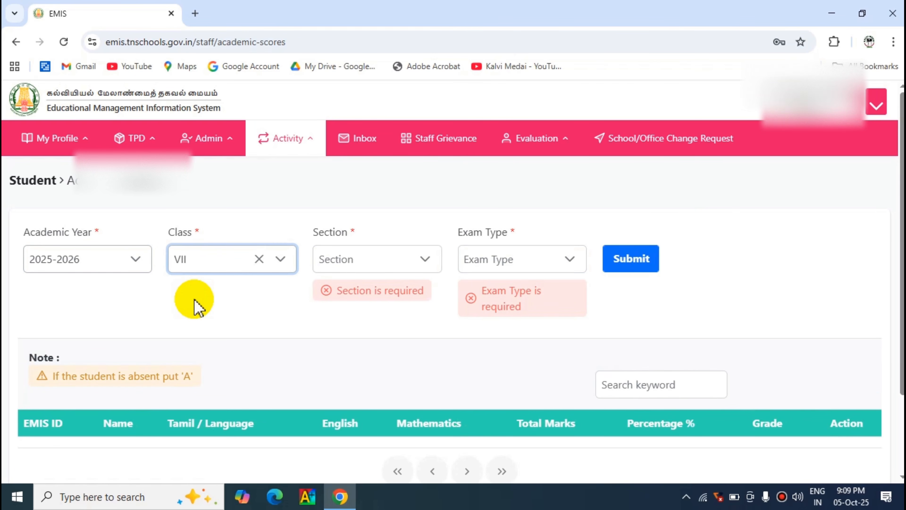
{"action": "left_click", "coordinate": [424, 265]}
{"action": "left_click", "coordinate": [361, 297]}
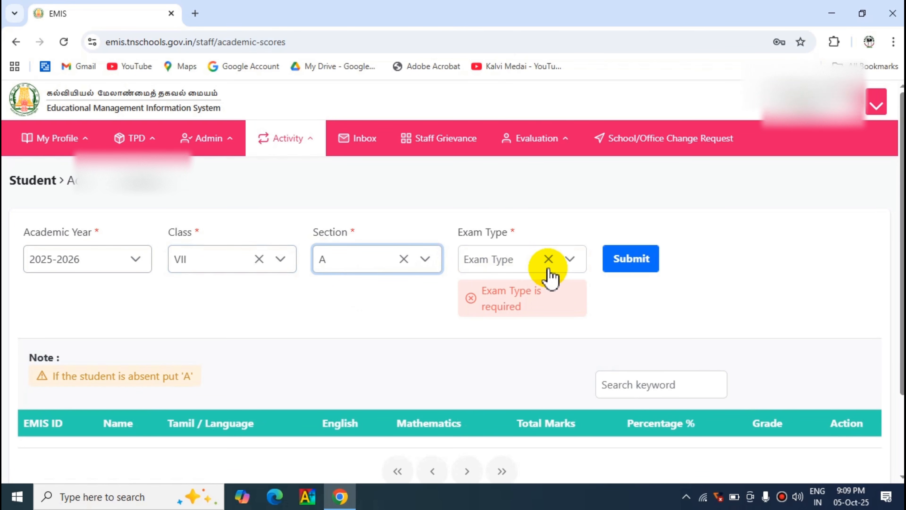
{"action": "left_click", "coordinate": [570, 259]}
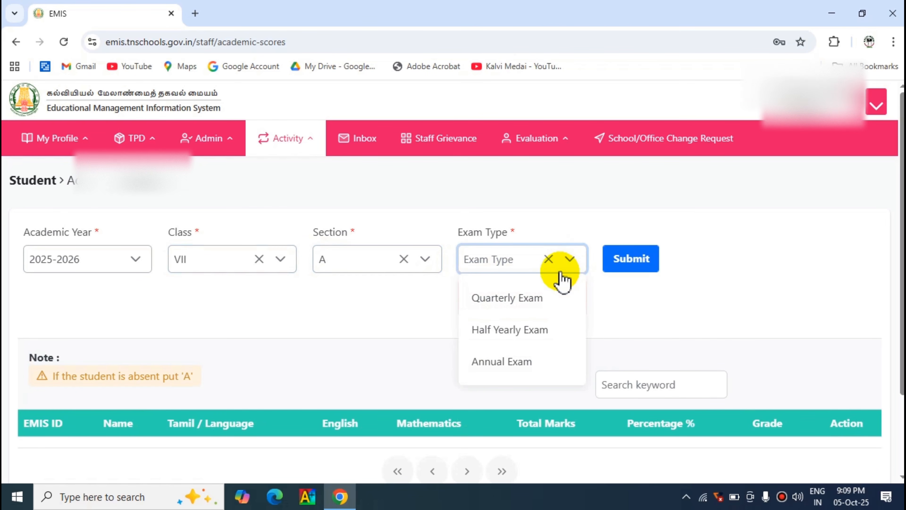
{"action": "left_click", "coordinate": [513, 303]}
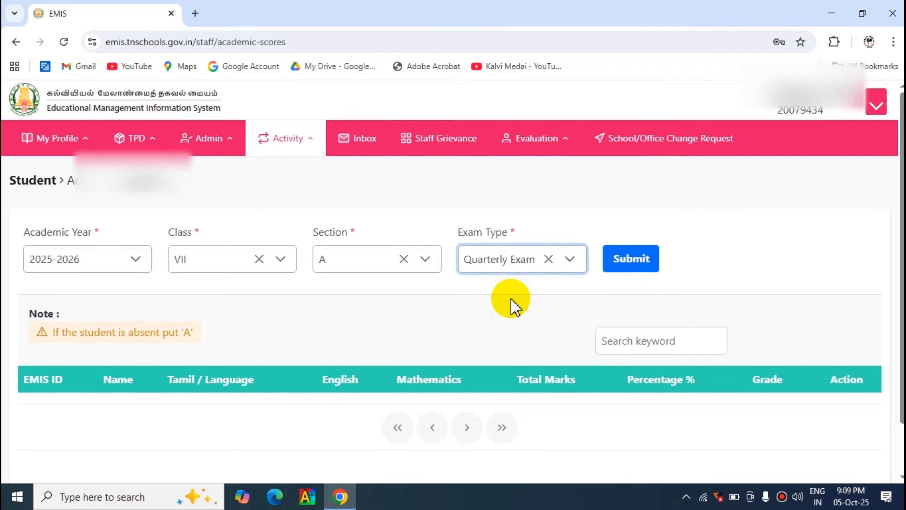
{"action": "left_click", "coordinate": [621, 267]}
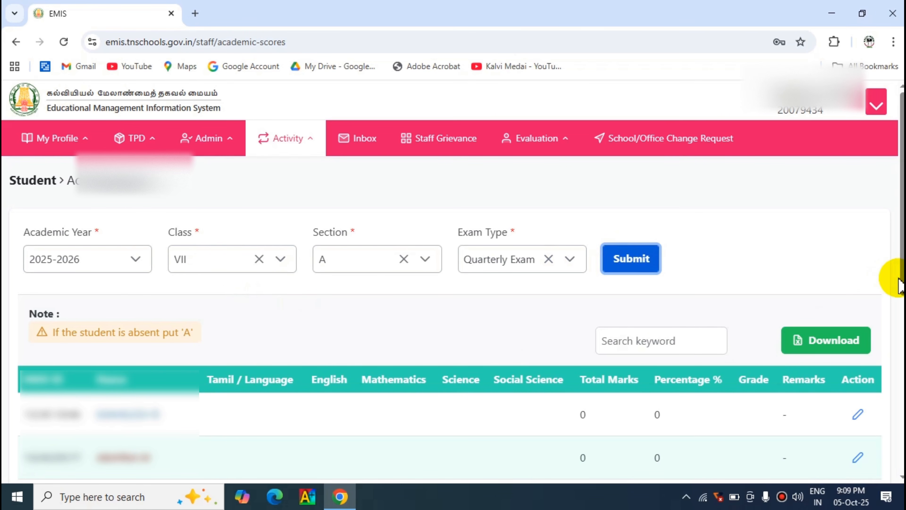
- Start editing the first student's row and enter 45 for Tamil / Language, 64 for English and 39 for Mathematics
{"action": "scroll", "coordinate": [900, 282], "scroll_direction": "down", "scroll_amount": 5}
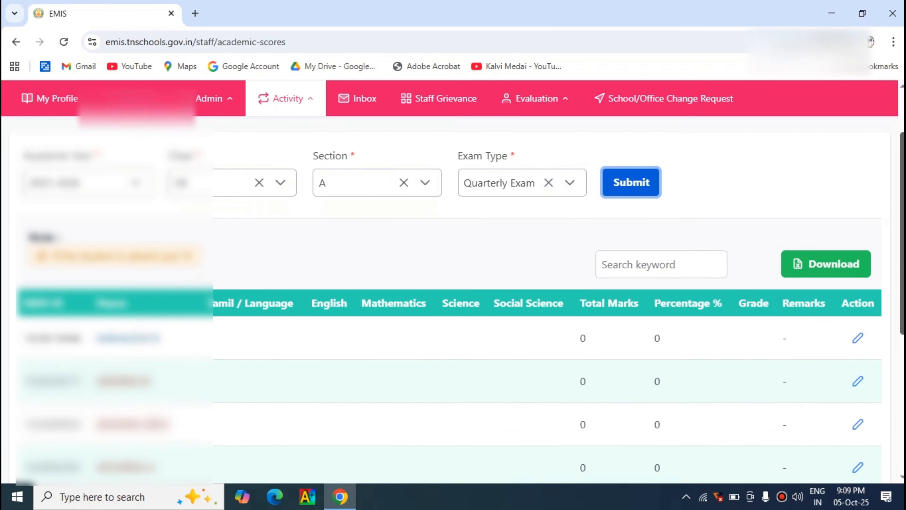
{"action": "left_click_drag", "start_coordinate": [902, 290], "coordinate": [901, 299]}
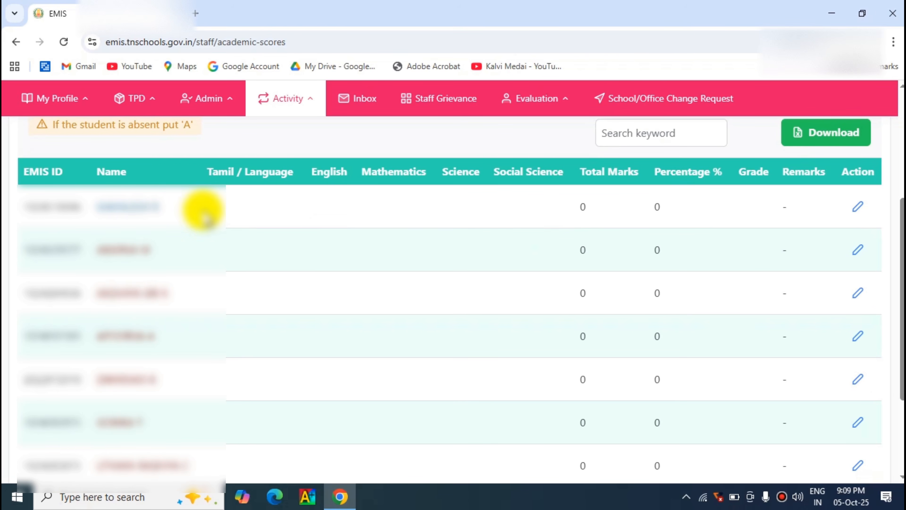
{"action": "scroll", "coordinate": [891, 257], "scroll_direction": "up", "scroll_amount": 1}
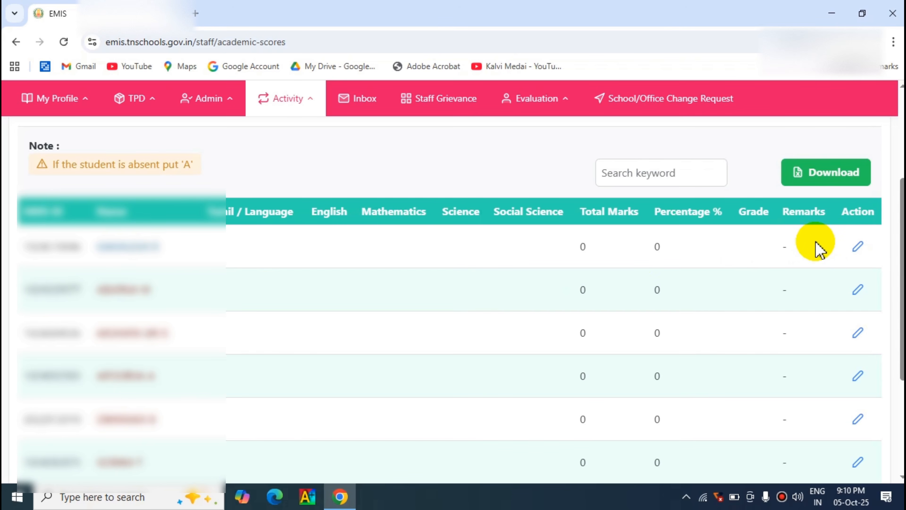
{"action": "left_click", "coordinate": [859, 251]}
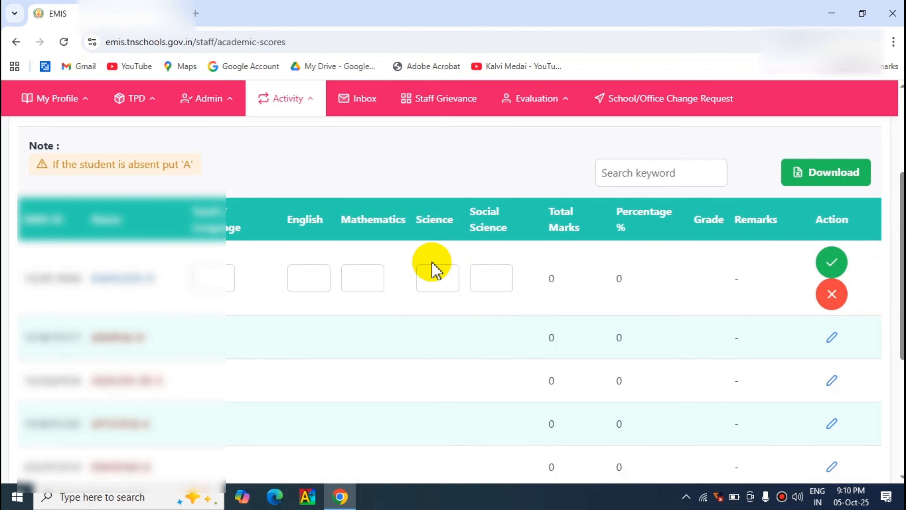
{"action": "left_click", "coordinate": [202, 272]}
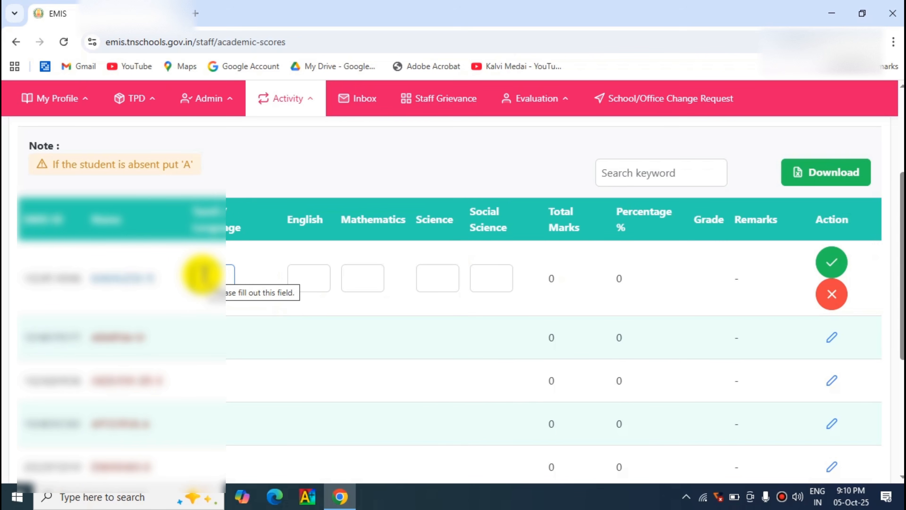
{"action": "left_click", "coordinate": [203, 274]}
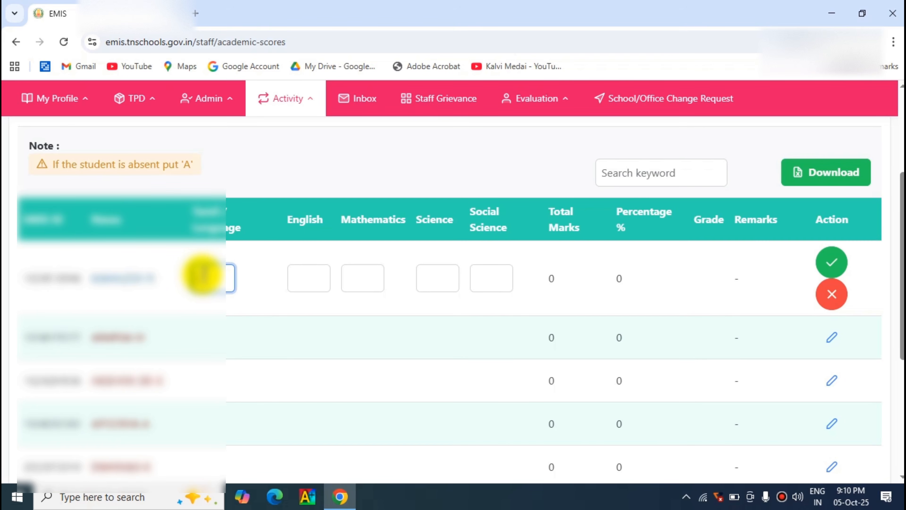
{"action": "type", "text": "45"}
{"action": "left_click", "coordinate": [308, 278]}
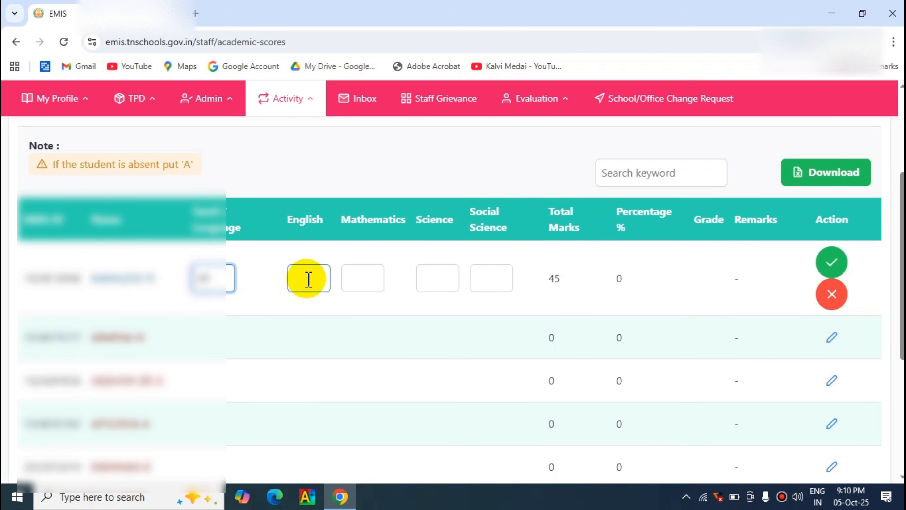
{"action": "left_click", "coordinate": [308, 279]}
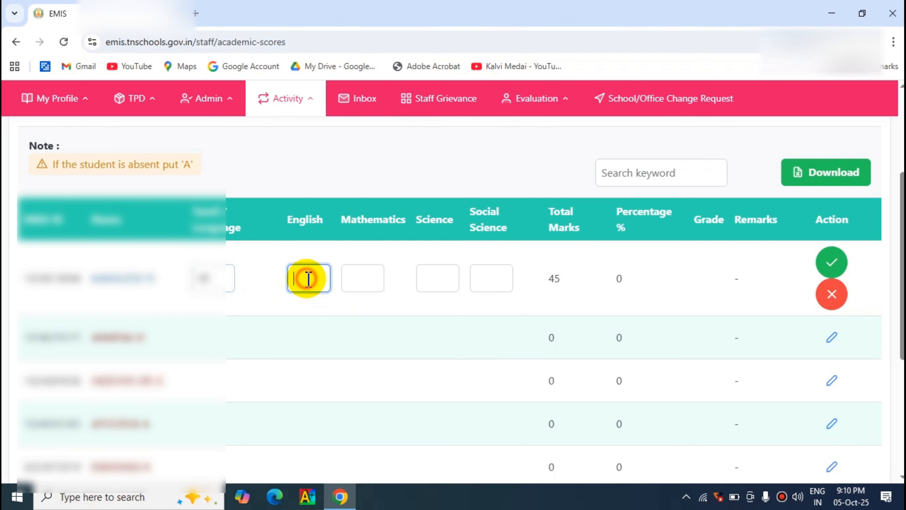
{"action": "type", "text": "64"}
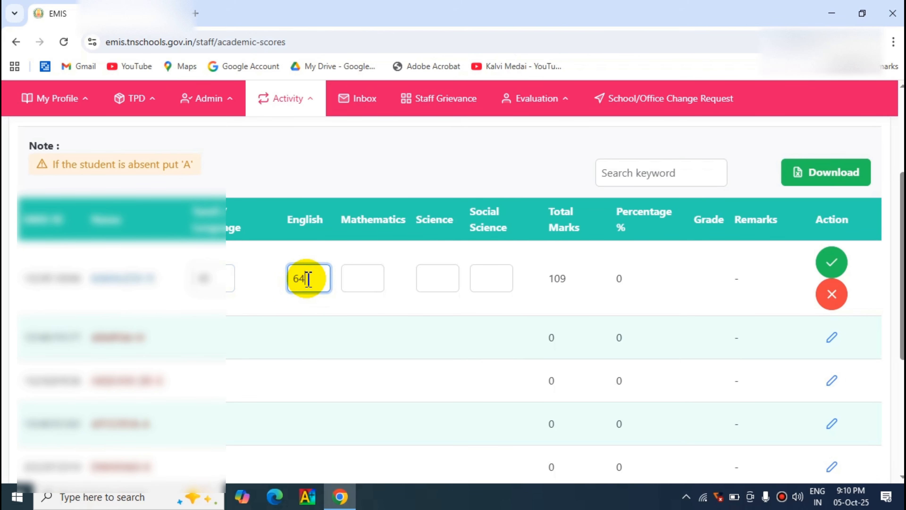
{"action": "left_click", "coordinate": [365, 277]}
{"action": "type", "text": "39"}
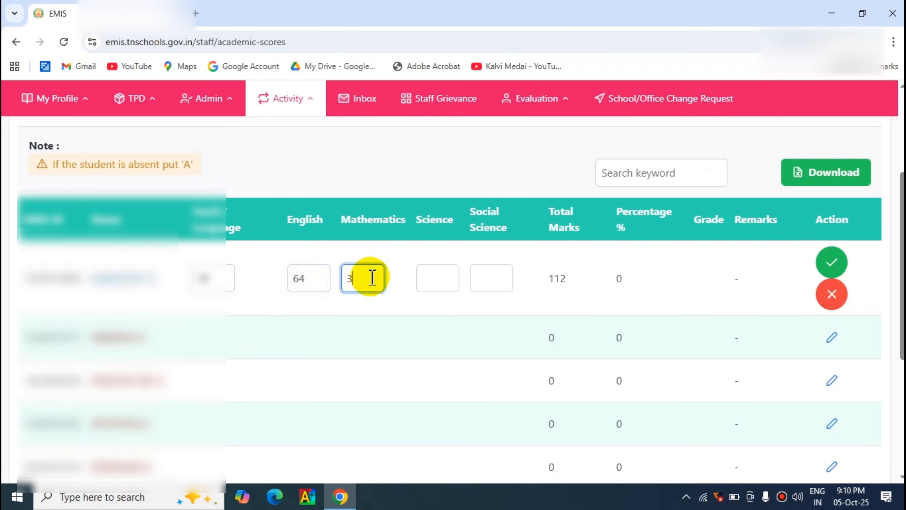
- Enter 92 for Science and 70 for Social Science in the first student's row and save the marks
{"action": "left_click", "coordinate": [434, 278]}
{"action": "type", "text": "92"}
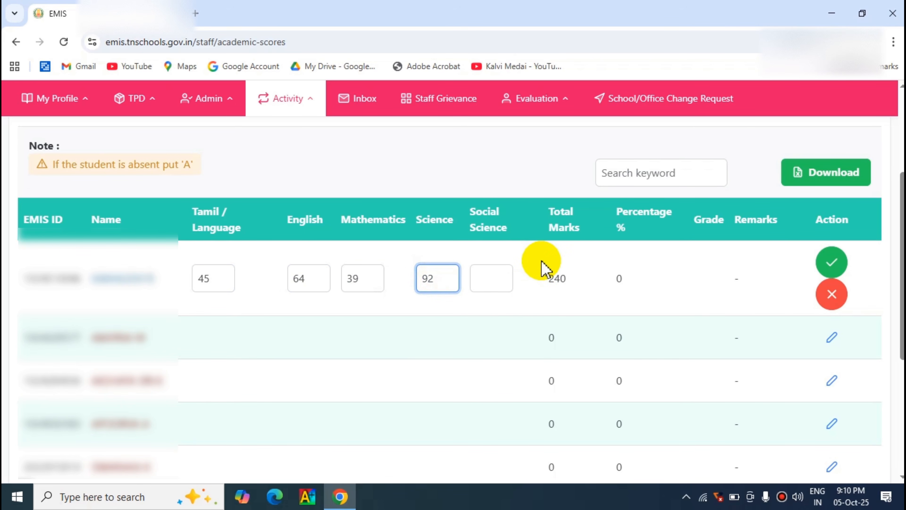
{"action": "left_click", "coordinate": [478, 280]}
{"action": "type", "text": "70"}
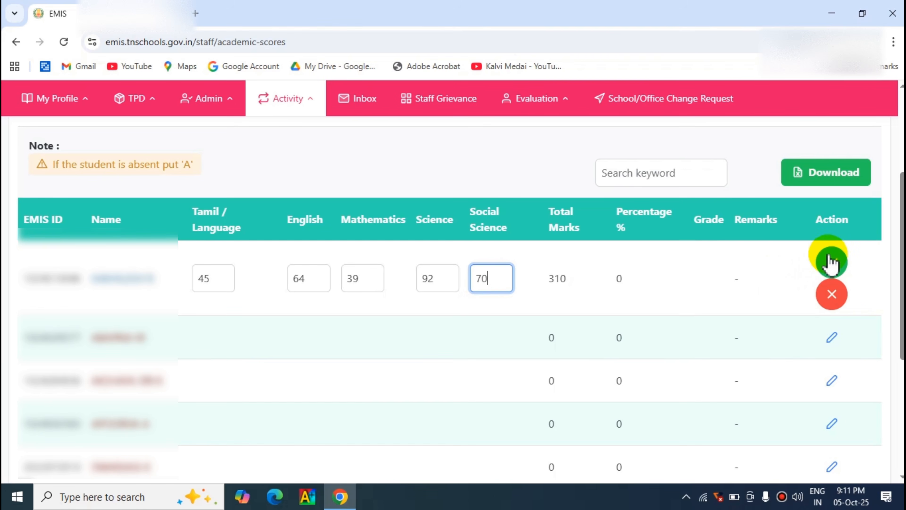
{"action": "left_click", "coordinate": [831, 264]}
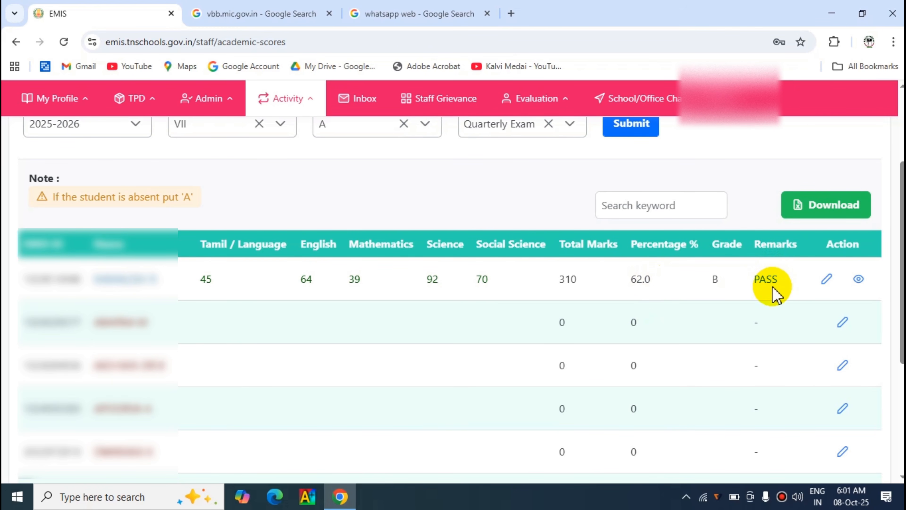
- Mark the first student absent in Social Science by setting the mark to A, and save the row
{"action": "left_click", "coordinate": [825, 282]}
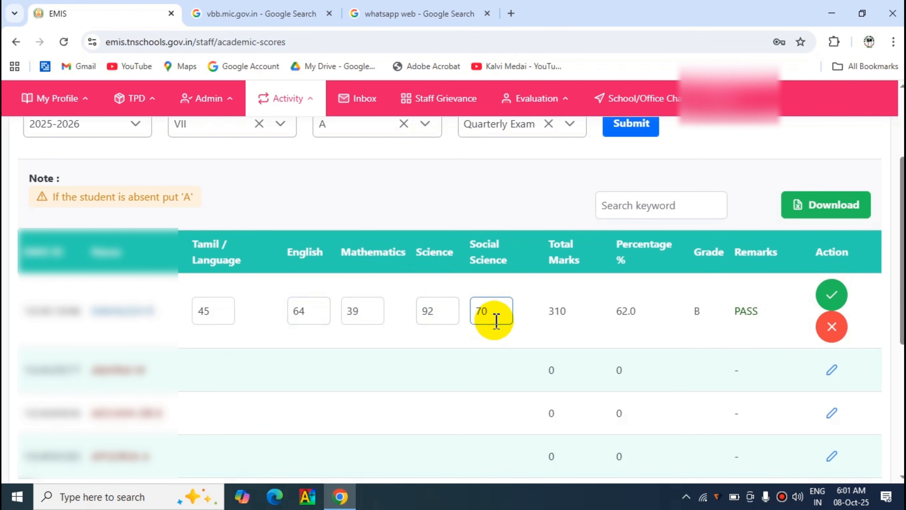
{"action": "left_click", "coordinate": [497, 314]}
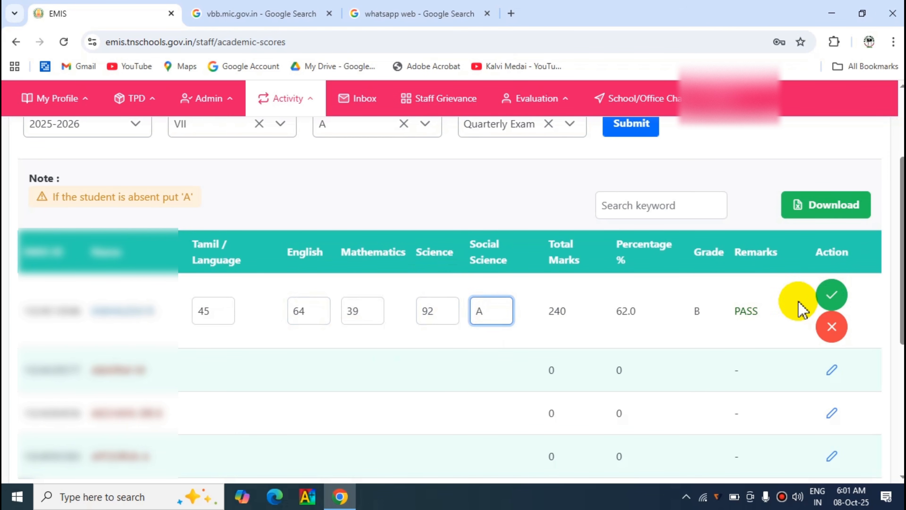
{"action": "left_click", "coordinate": [830, 298]}
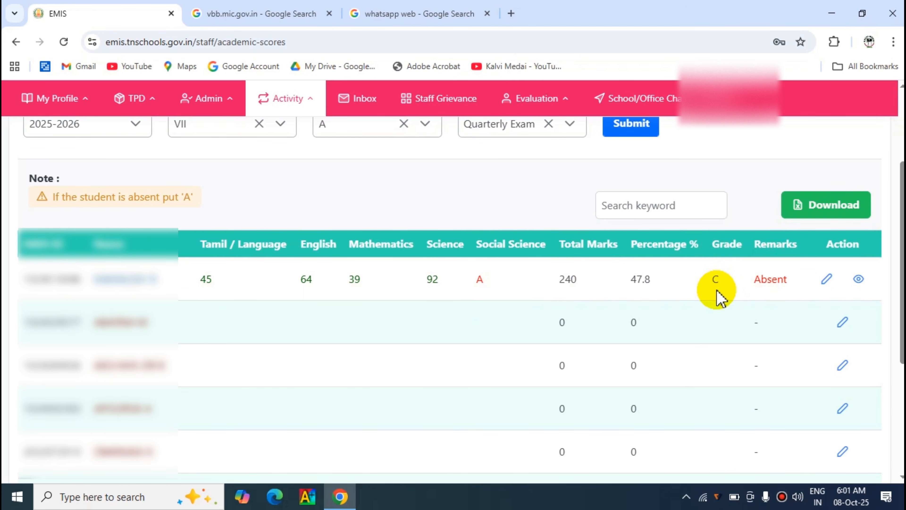
- Set the first student's Social Science mark to 70 and save the row
{"action": "left_click", "coordinate": [826, 282]}
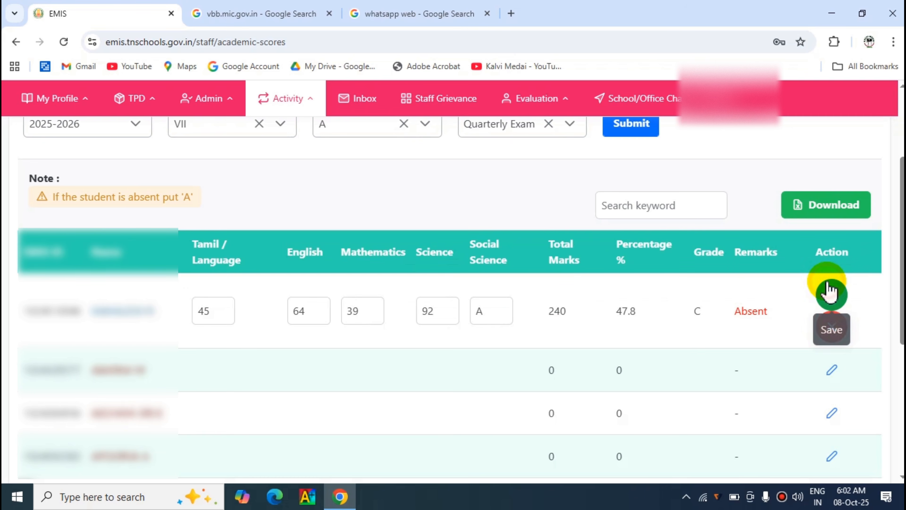
{"action": "left_click", "coordinate": [499, 314]}
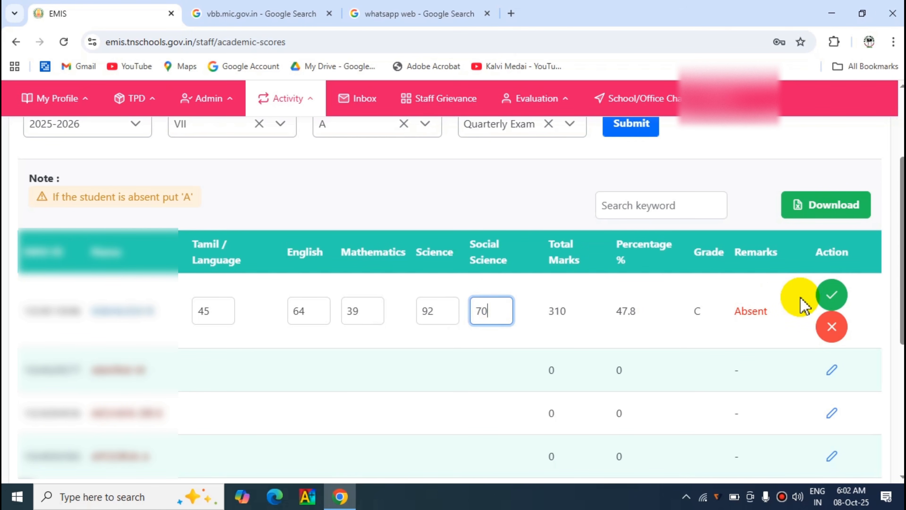
{"action": "left_click", "coordinate": [830, 295]}
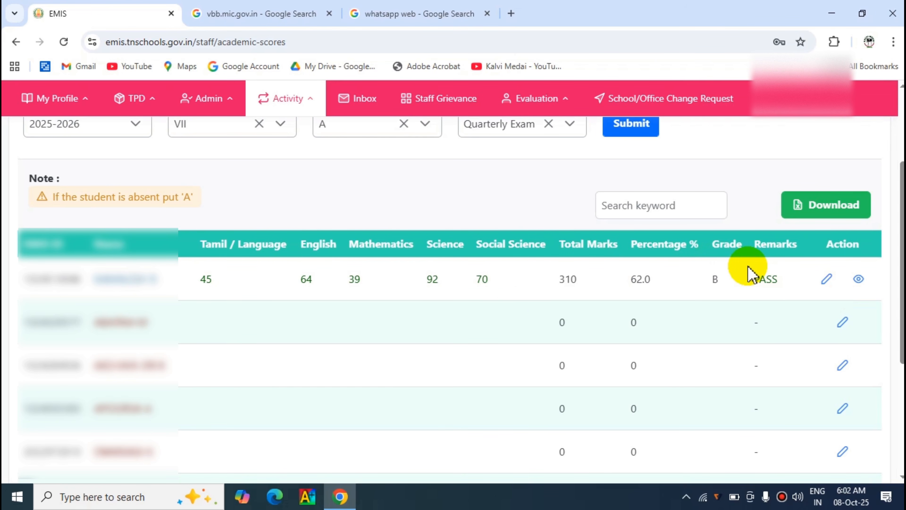
- Open the first student's score report and look through it down to the signature section and back to the start
{"action": "left_click", "coordinate": [858, 280]}
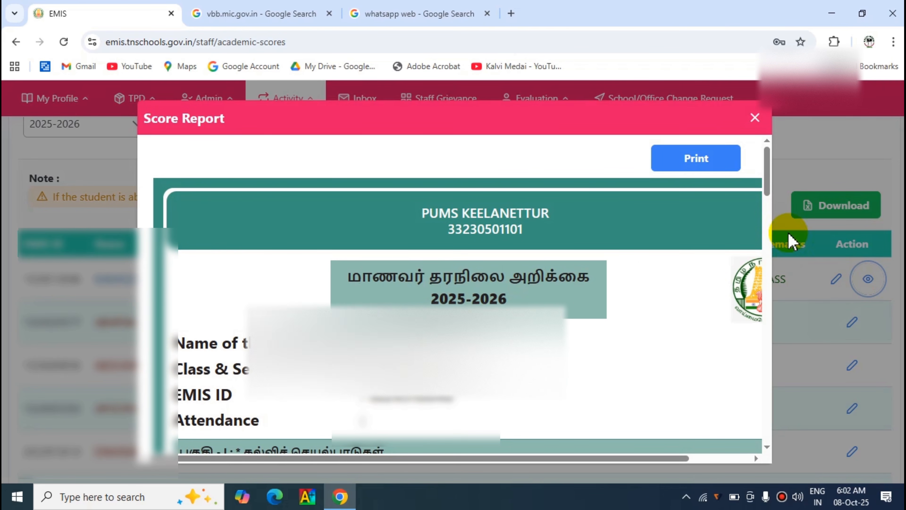
{"action": "left_click_drag", "start_coordinate": [765, 189], "coordinate": [413, 325]}
{"action": "left_click_drag", "start_coordinate": [763, 289], "coordinate": [757, 334]}
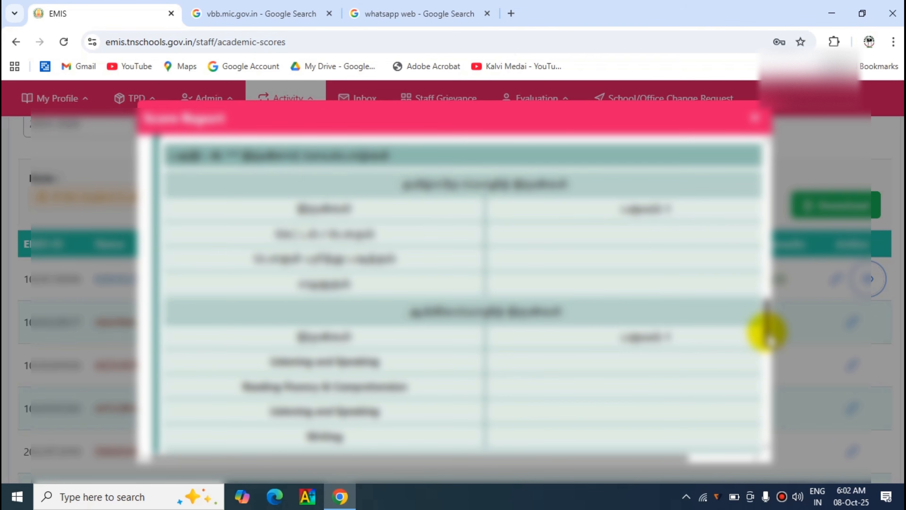
{"action": "left_click_drag", "start_coordinate": [767, 332], "coordinate": [765, 445]}
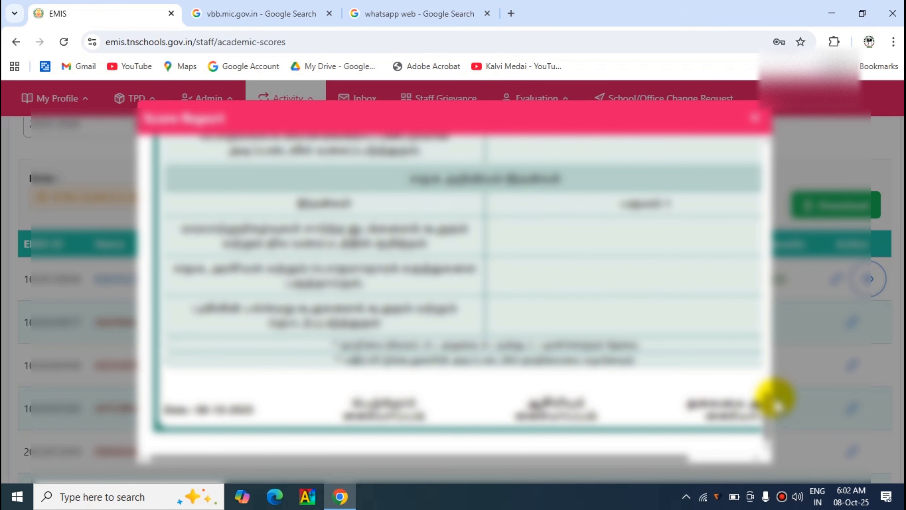
{"action": "left_click_drag", "start_coordinate": [764, 404], "coordinate": [751, 117]}
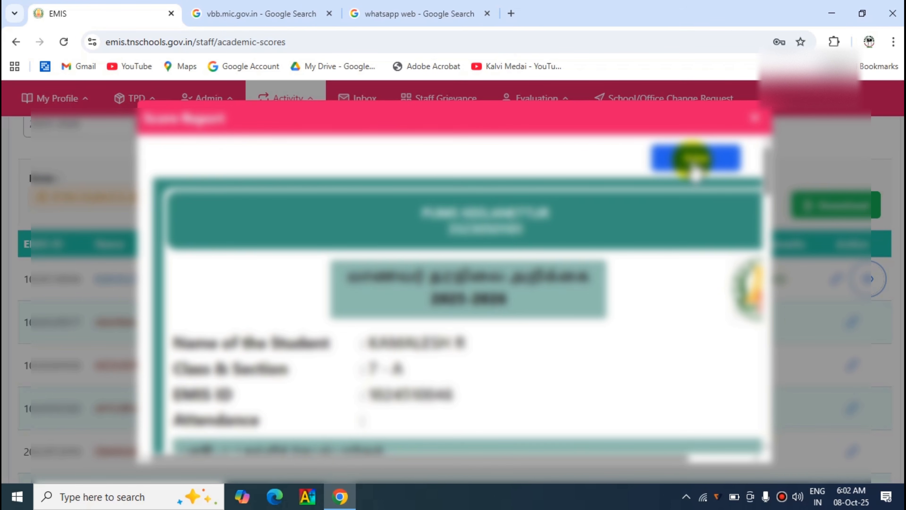
- Open the first student's score report as a PDF, look through it to the signature section, and close the report in the portal
{"action": "left_click", "coordinate": [692, 161]}
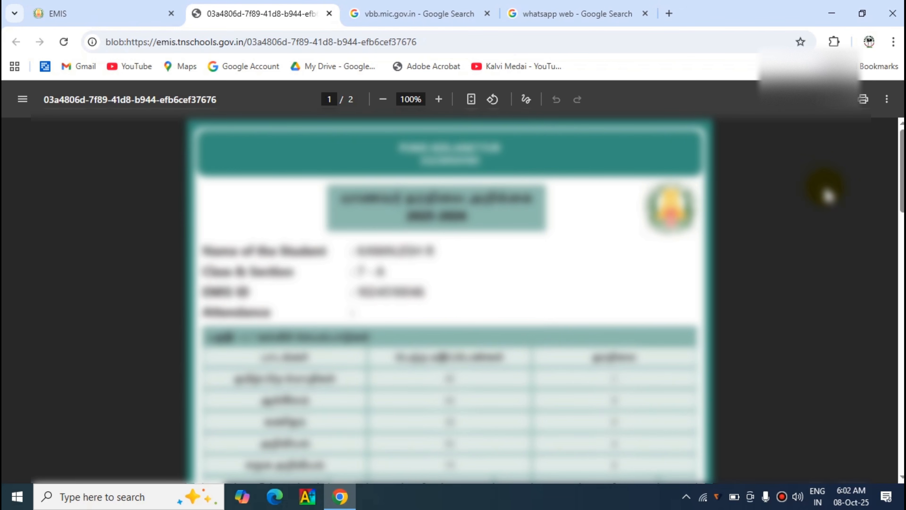
{"action": "left_click_drag", "start_coordinate": [900, 201], "coordinate": [893, 471]}
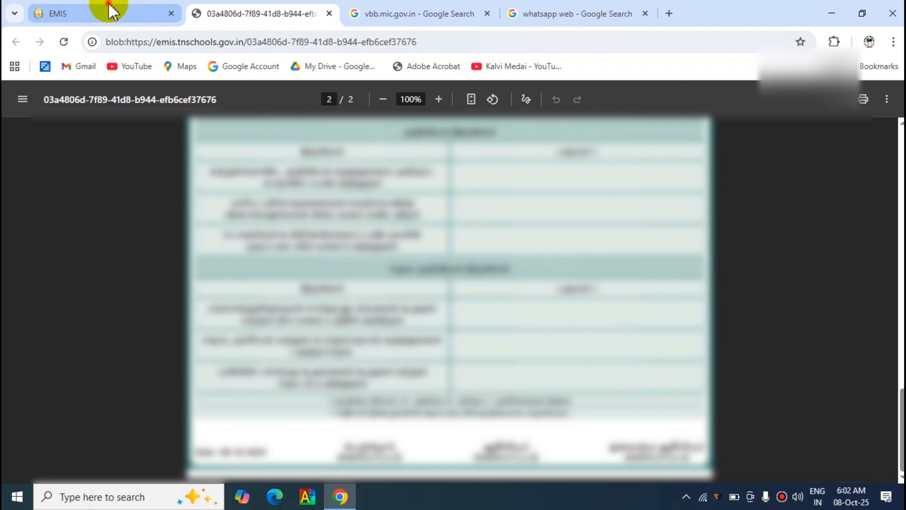
{"action": "left_click", "coordinate": [108, 13]}
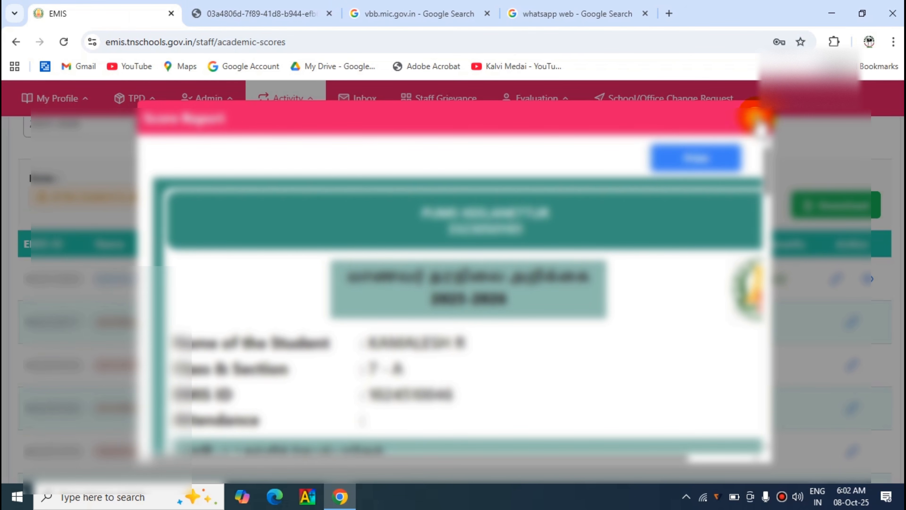
{"action": "left_click", "coordinate": [753, 118]}
- Open the second student's row for mark entry, and open the account menu in the page header
{"action": "left_click", "coordinate": [841, 323]}
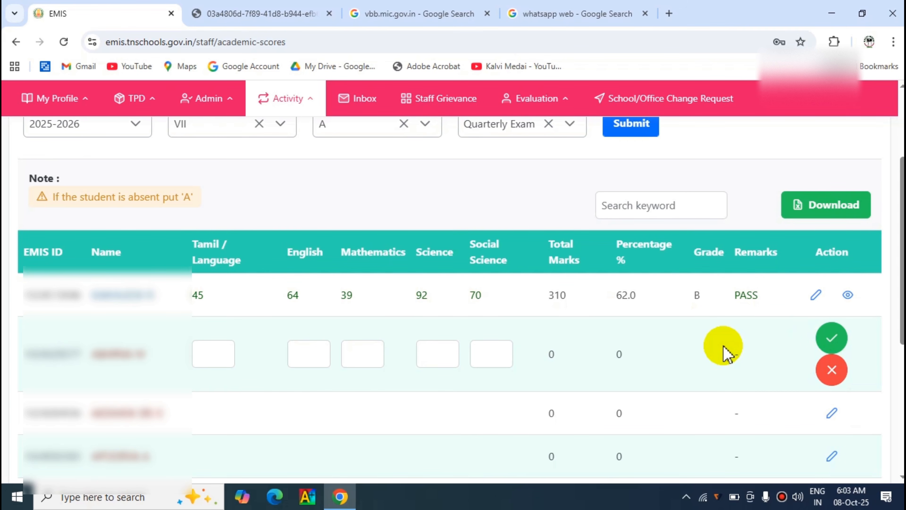
{"action": "left_click_drag", "start_coordinate": [902, 267], "coordinate": [883, 189]}
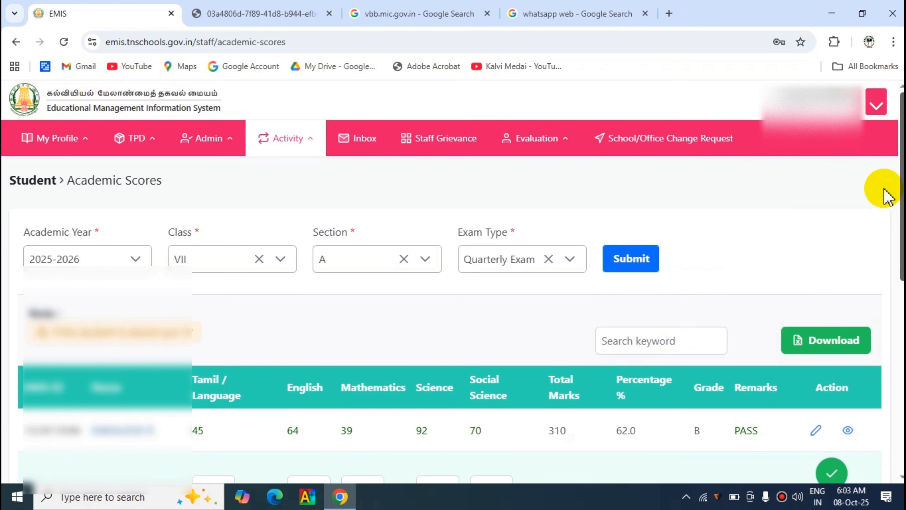
{"action": "left_click", "coordinate": [876, 105]}
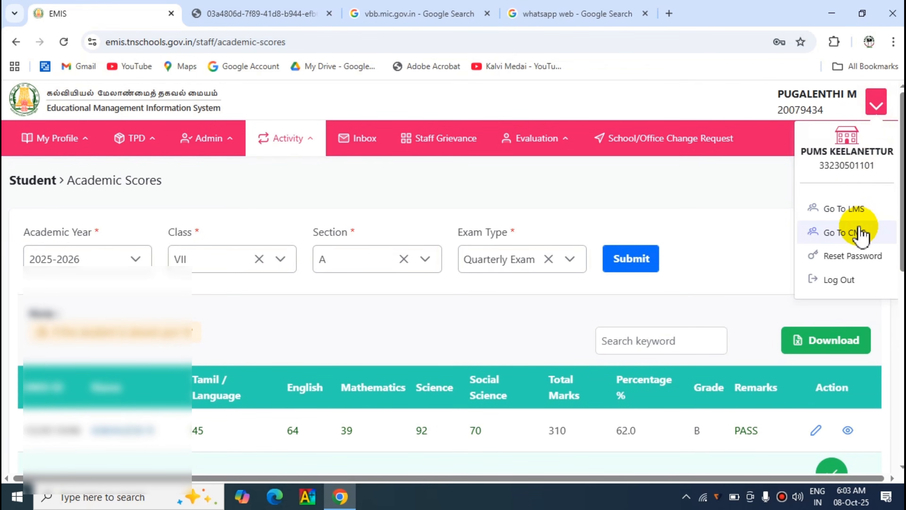